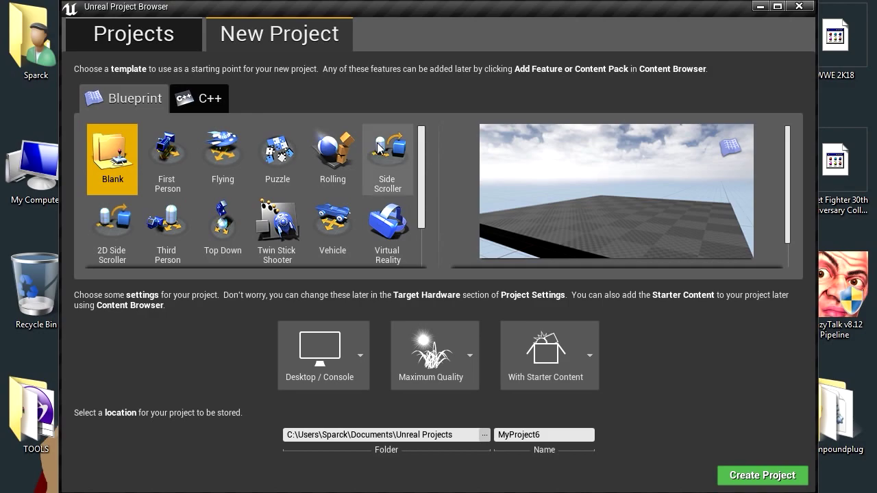
# Pick the Side Scroller Blueprint template and create the project MyProject6
pyautogui.click(400, 145)
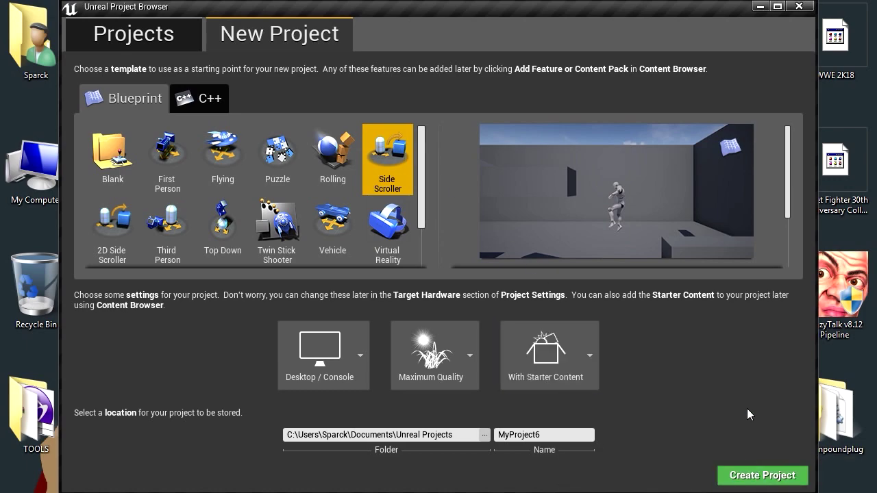
pyautogui.click(754, 481)
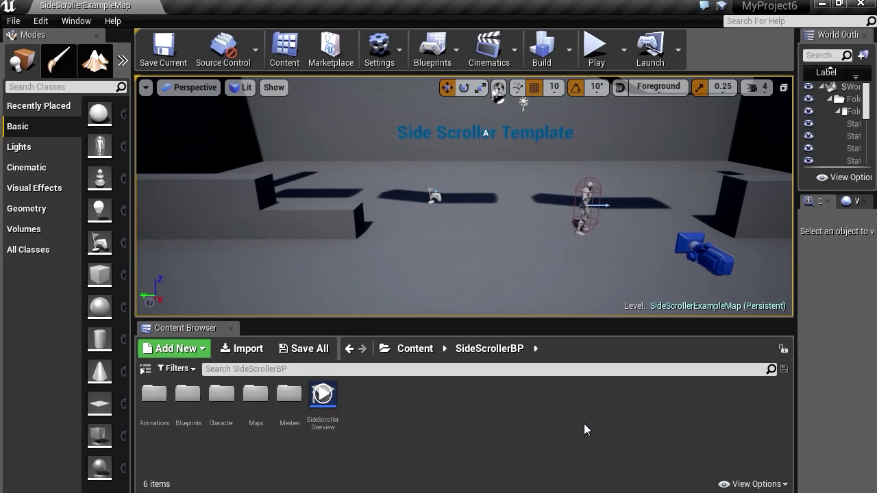
pyautogui.moveTo(509, 197); pyautogui.dragTo(618, 148, button='right')
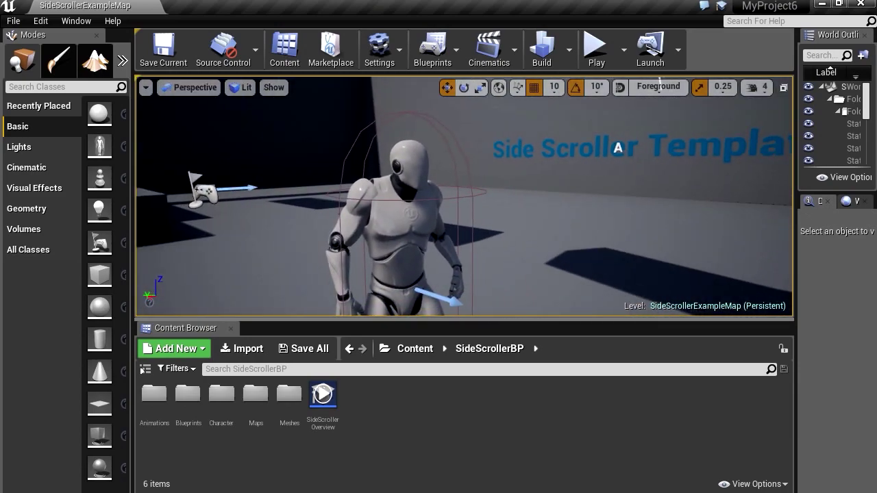
pyautogui.moveTo(473, 186); pyautogui.dragTo(444, 182, button='right')
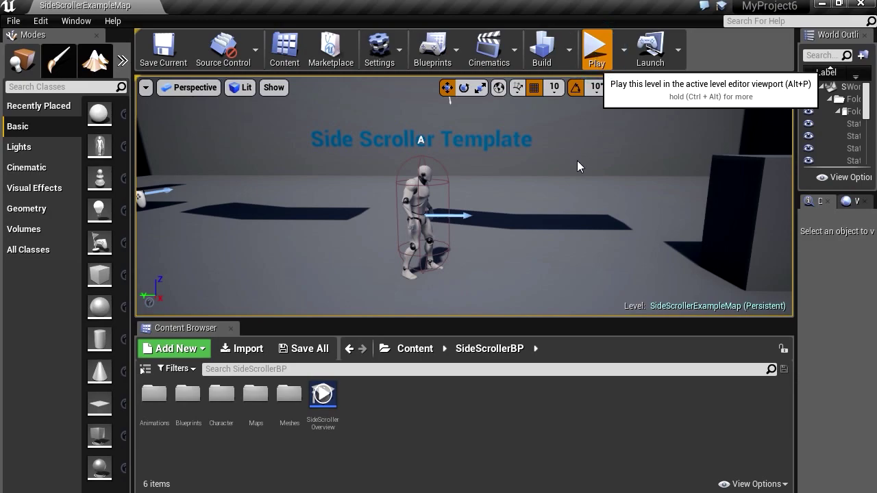
pyautogui.hotkey('alt', 'p')
pyautogui.press('a')
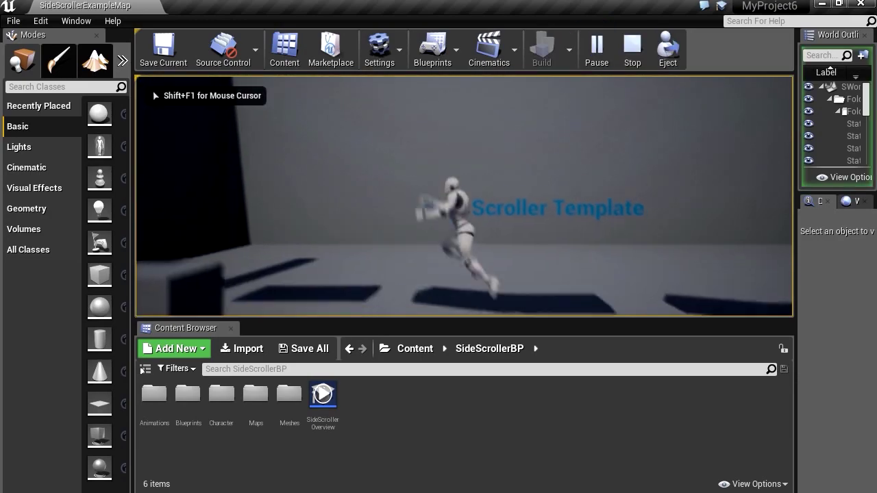
pyautogui.press('space')
pyautogui.press('d')
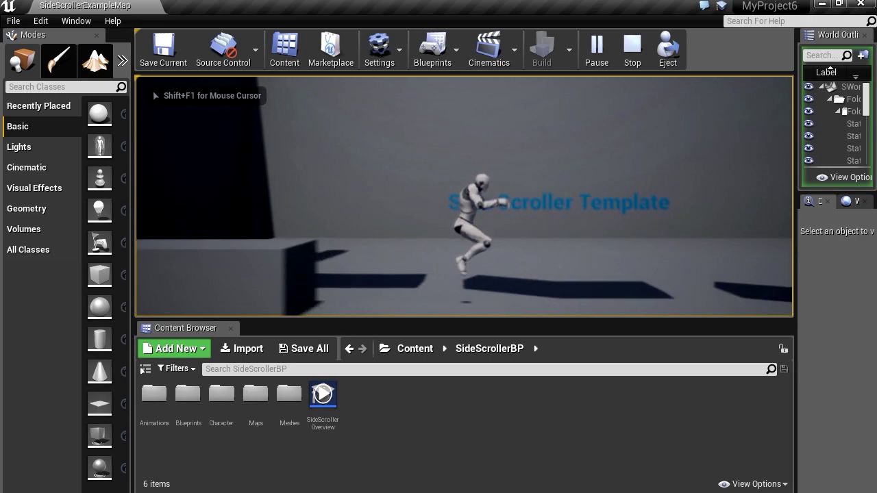
pyautogui.press('space')
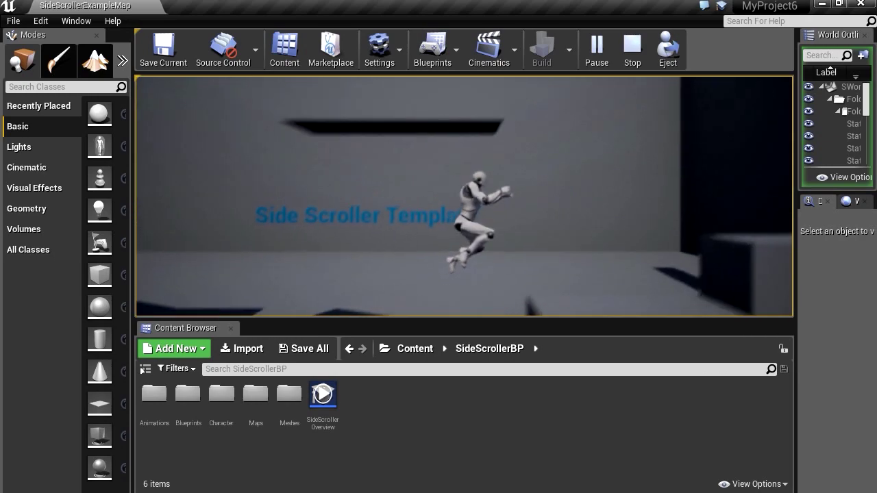
pyautogui.press('space')
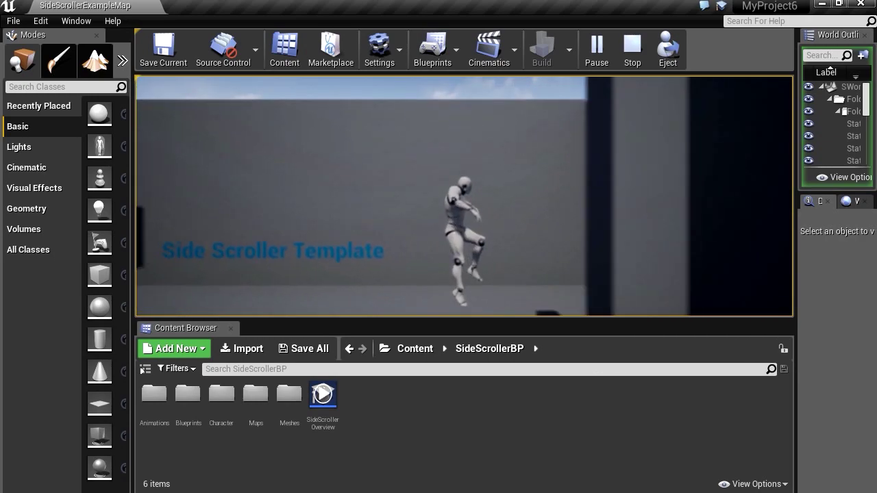
pyautogui.press('a')
pyautogui.press('space')
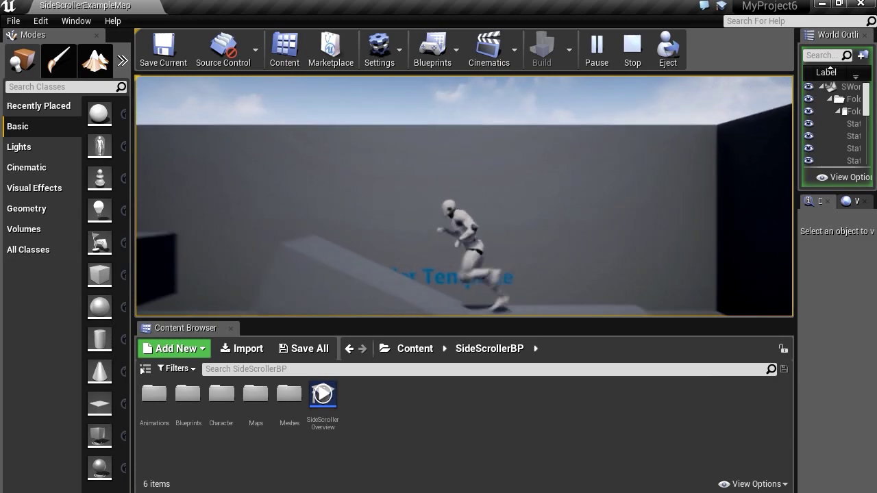
pyautogui.press('space')
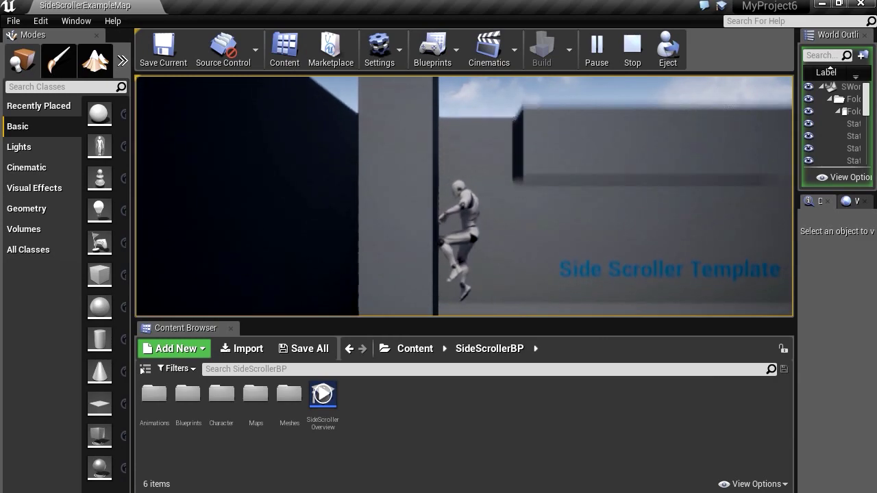
pyautogui.press('space')
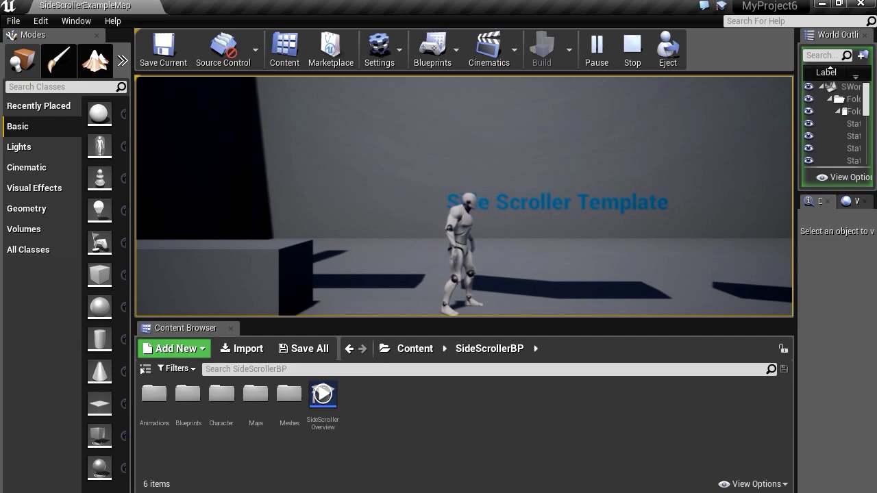
pyautogui.press('Escape')
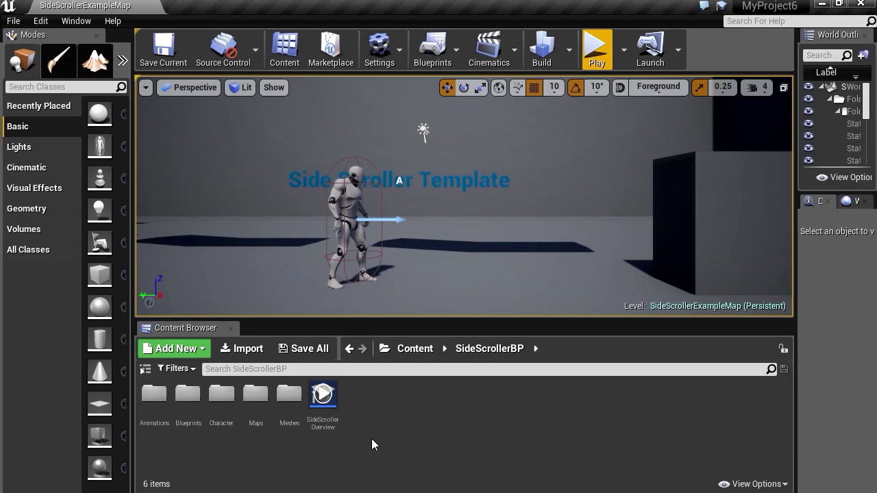
# Create an Actor-based Blueprint class named hh in SideScrollerBP and open it
pyautogui.rightClick(359, 416)
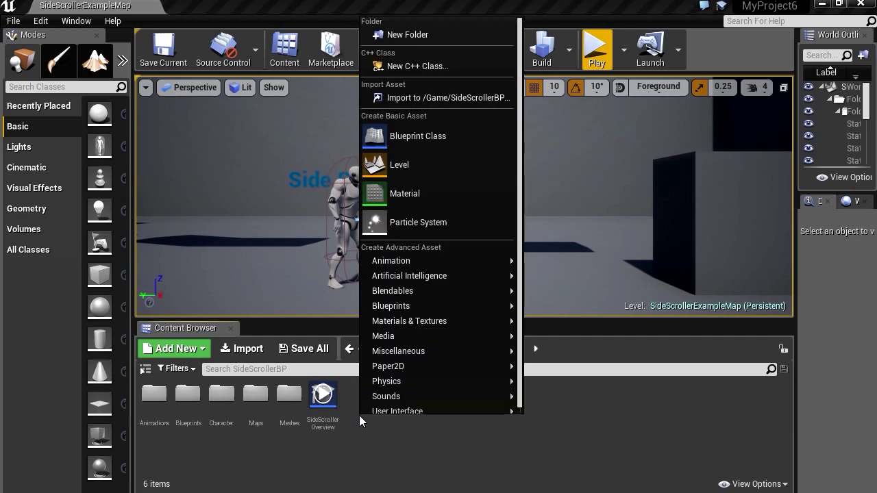
pyautogui.click(436, 142)
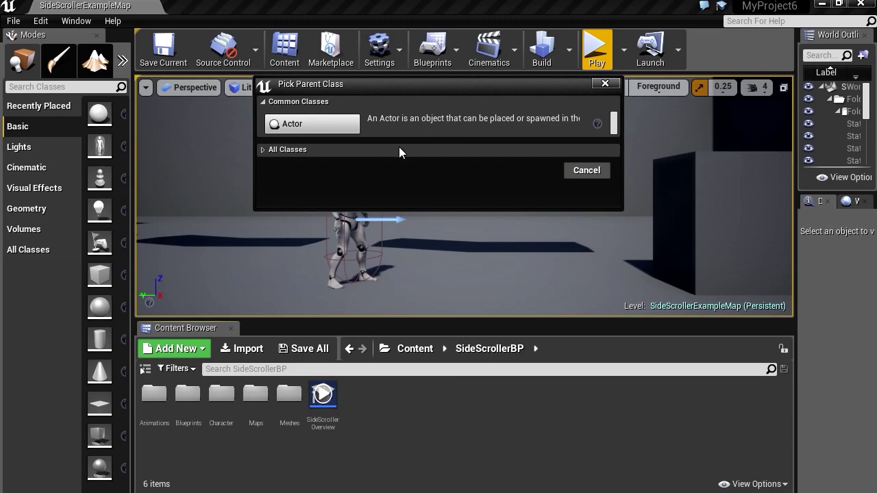
pyautogui.click(317, 124)
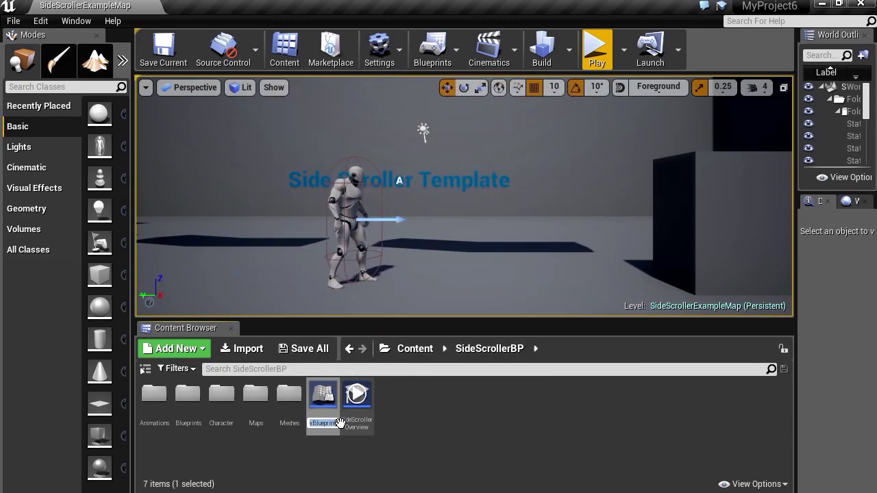
pyautogui.write('hh')
pyautogui.press('Return')
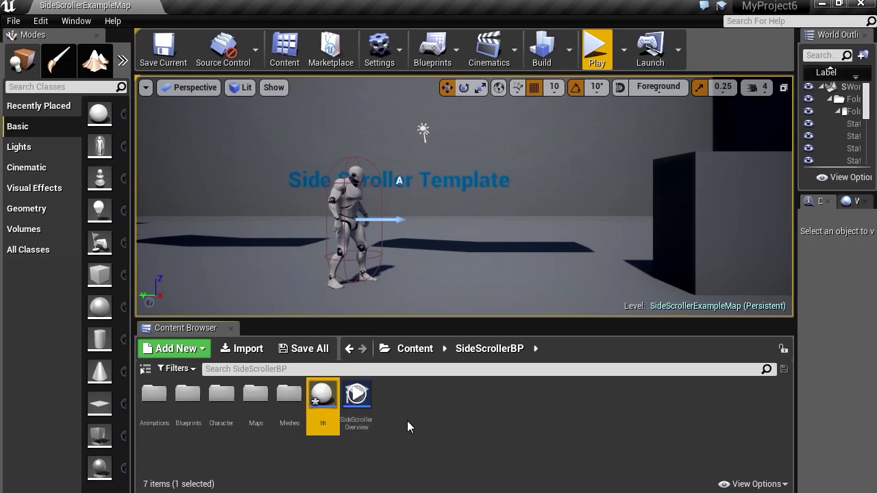
pyautogui.doubleClick(320, 396)
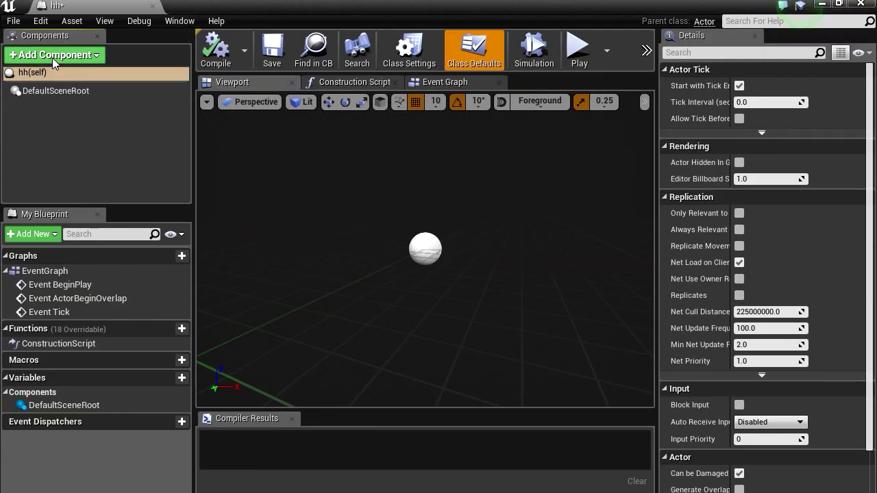
# Add a Box Collision to hh, scale it to 2.0, 1.0, 1.25, compile, and close the editor
pyautogui.click(52, 56)
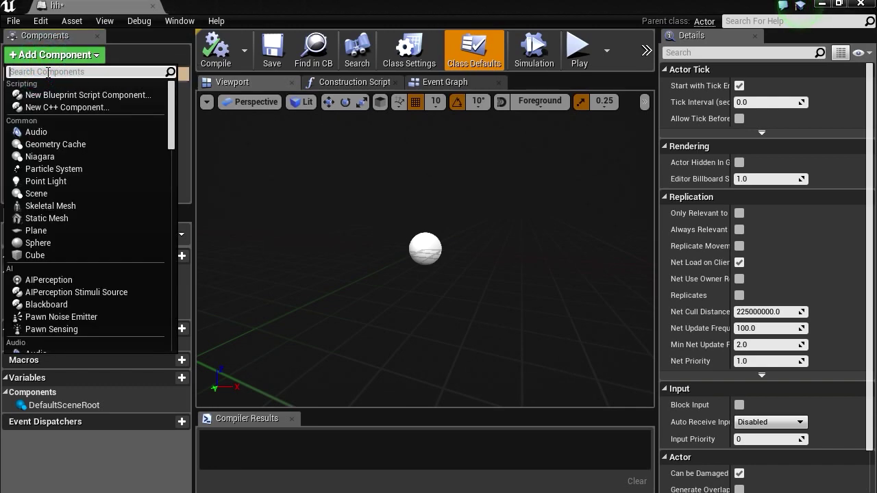
pyautogui.write('bo')
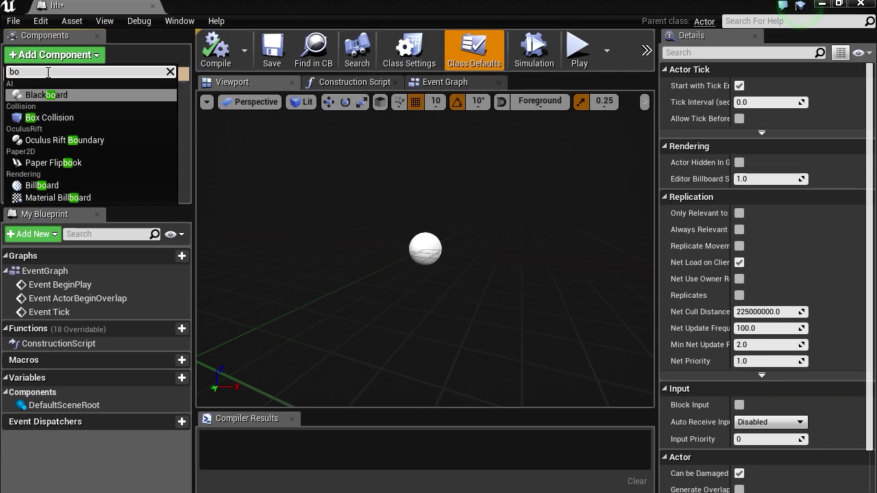
pyautogui.click(66, 117)
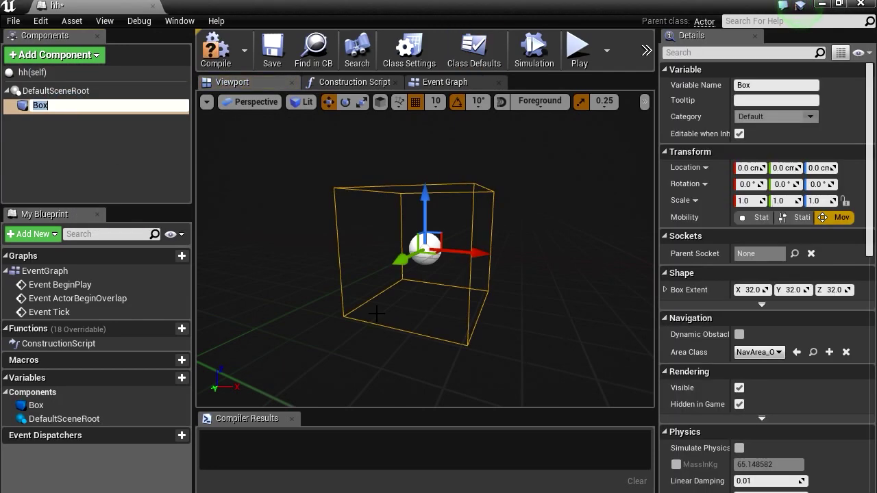
pyautogui.press('Return')
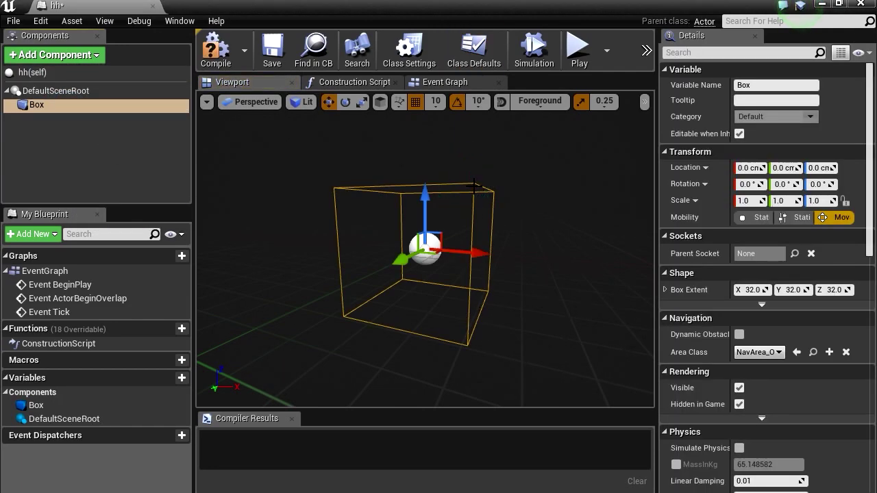
pyautogui.press('r')
pyautogui.moveTo(470, 252)
pyautogui.mouseDown()
pyautogui.moveTo(491, 267)
pyautogui.moveTo(478, 253)
pyautogui.mouseUp()
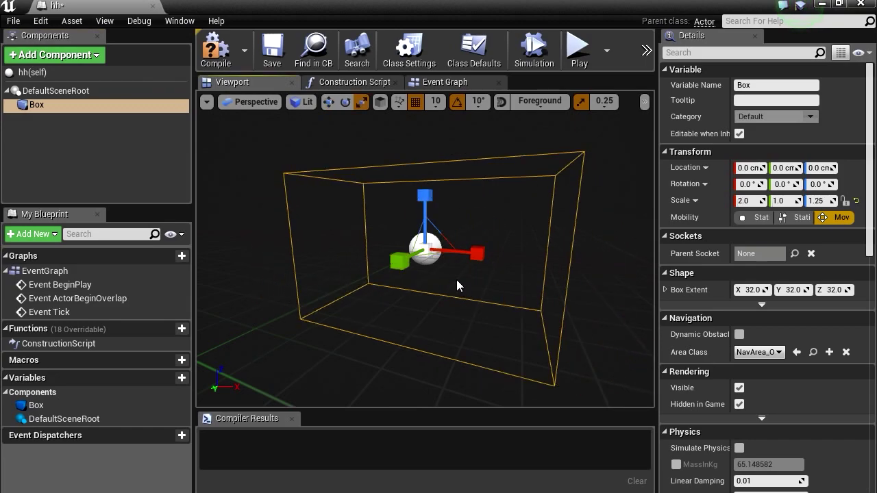
pyautogui.click(215, 48)
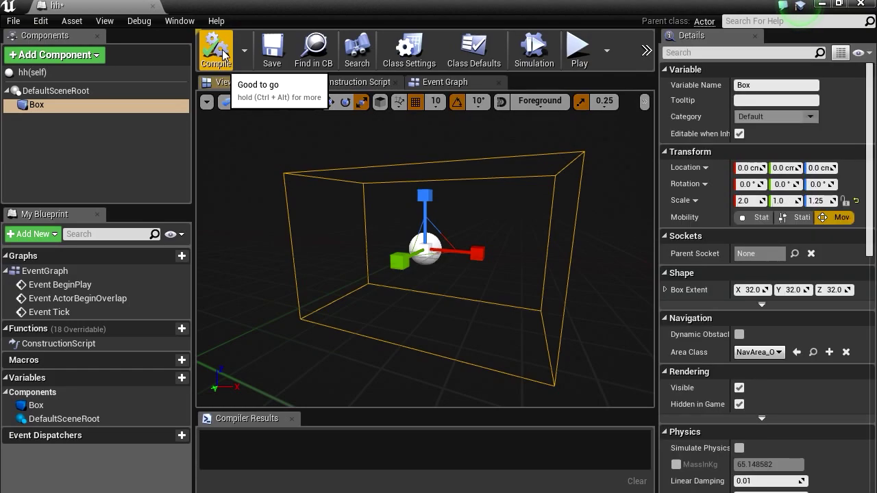
pyautogui.click(862, 4)
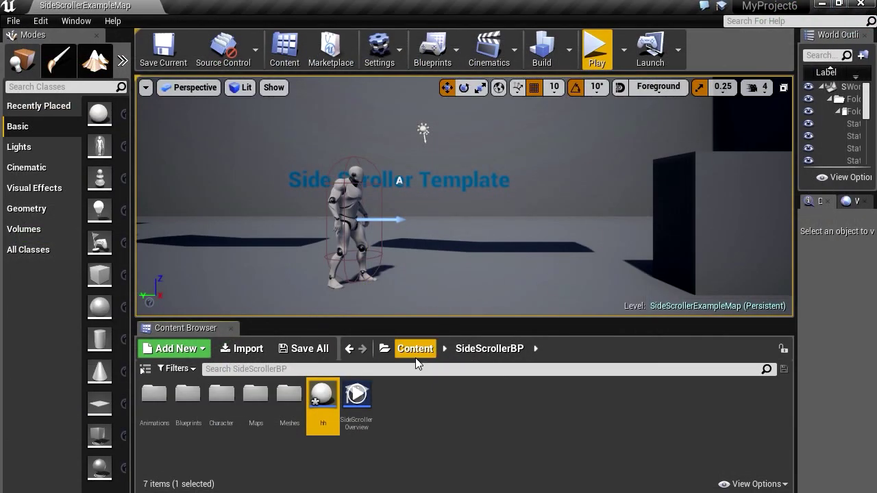
# Drop an hh actor into the level, lift it above the floor, and reopen the hh Blueprint
pyautogui.moveTo(322, 397); pyautogui.dragTo(588, 271)
pyautogui.moveTo(593, 237); pyautogui.dragTo(592, 206)
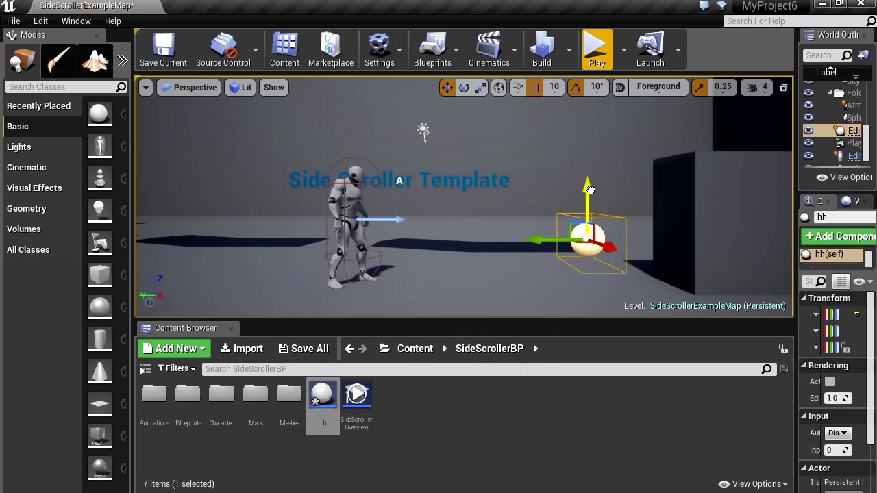
pyautogui.doubleClick(322, 397)
# Delete the Event Tick and Event BeginPlay nodes, leaving Event ActorBeginOverlap in view
pyautogui.moveTo(365, 235); pyautogui.dragTo(462, 231, button='right')
pyautogui.click(338, 328)
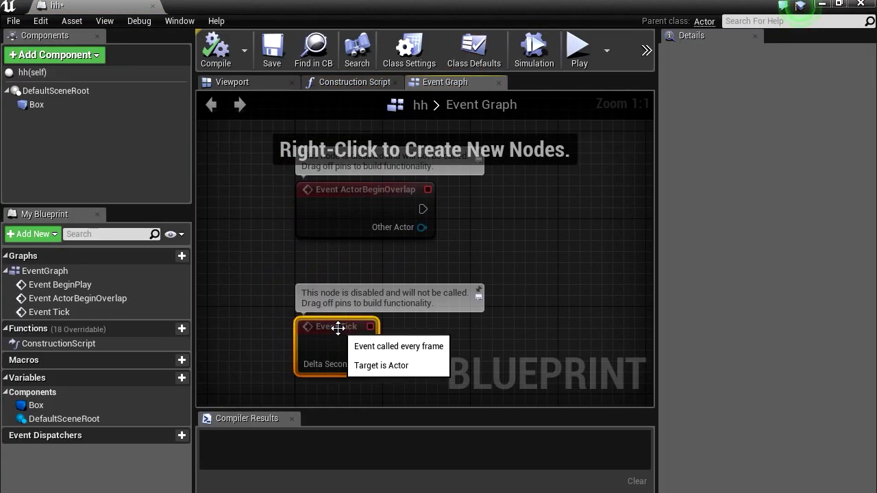
pyautogui.press('Delete')
pyautogui.moveTo(338, 329); pyautogui.dragTo(320, 451, button='right')
pyautogui.click(339, 178)
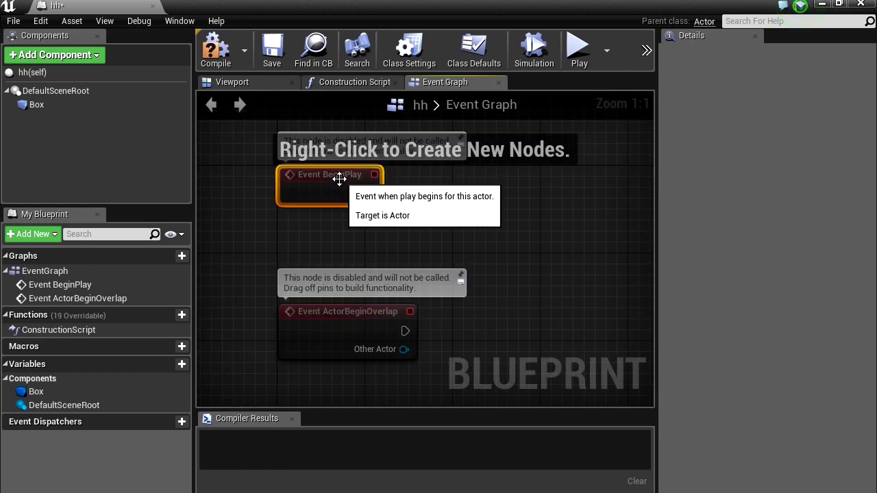
pyautogui.press('Delete')
pyautogui.moveTo(353, 231); pyautogui.dragTo(330, 155, button='right')
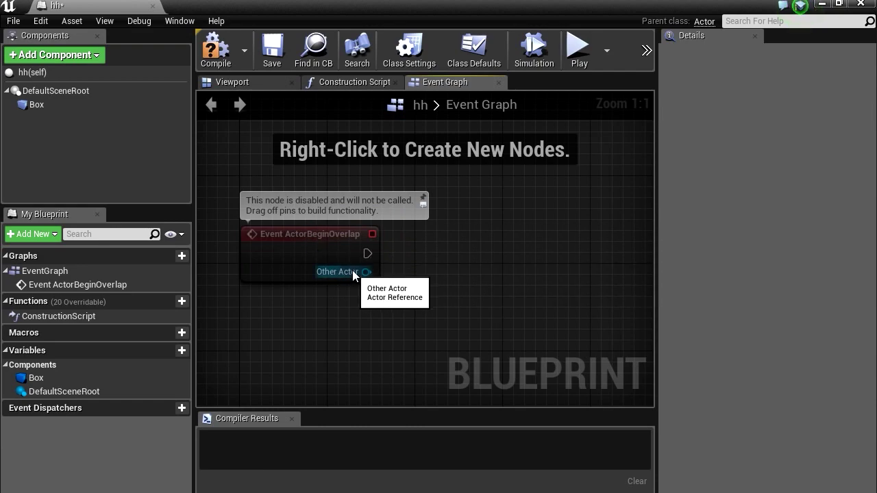
# Chain an Open Level node with Level Name level2 after the overlap event, then compile and close
pyautogui.moveTo(367, 254); pyautogui.dragTo(466, 253)
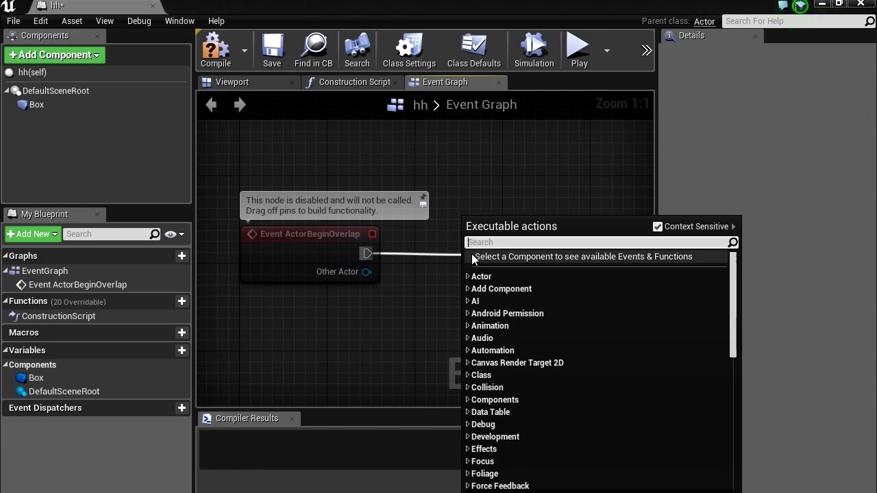
pyautogui.write('ope')
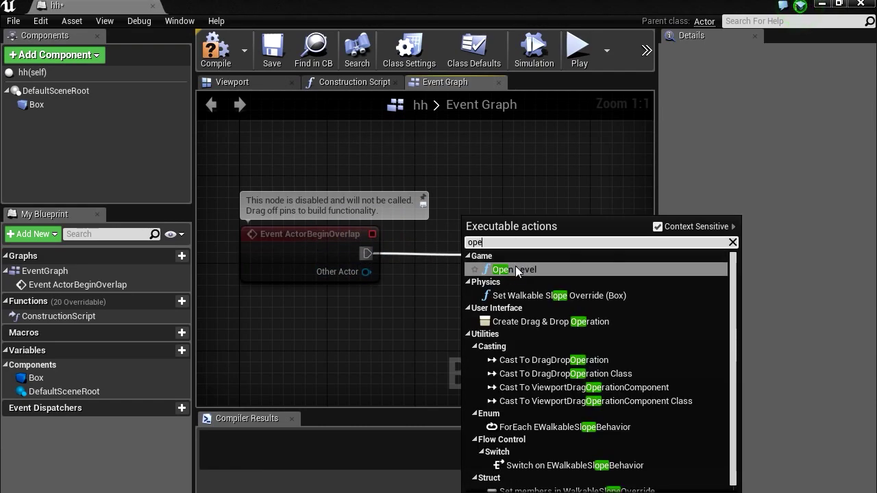
pyautogui.click(515, 269)
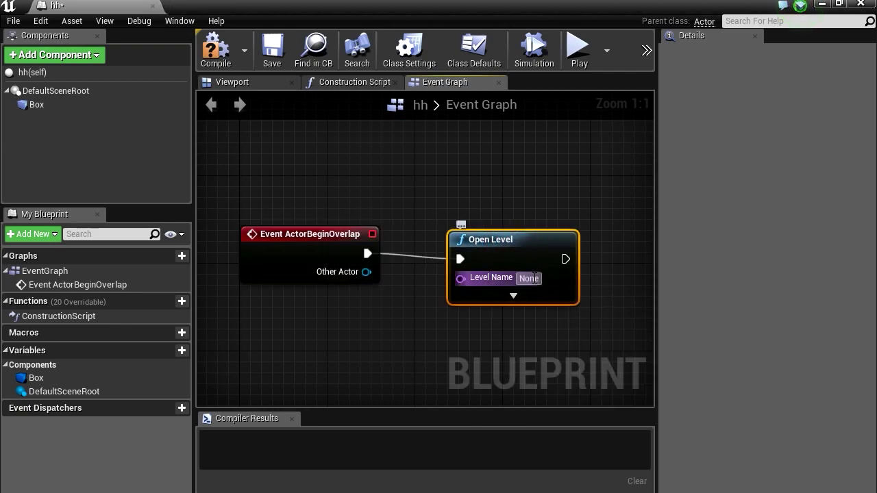
pyautogui.click(529, 278)
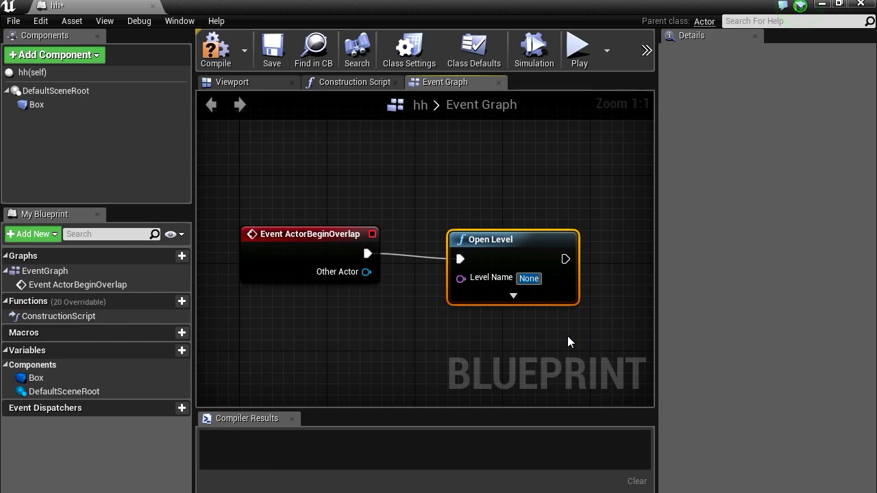
pyautogui.press('BackSpace')
pyautogui.write('level1')
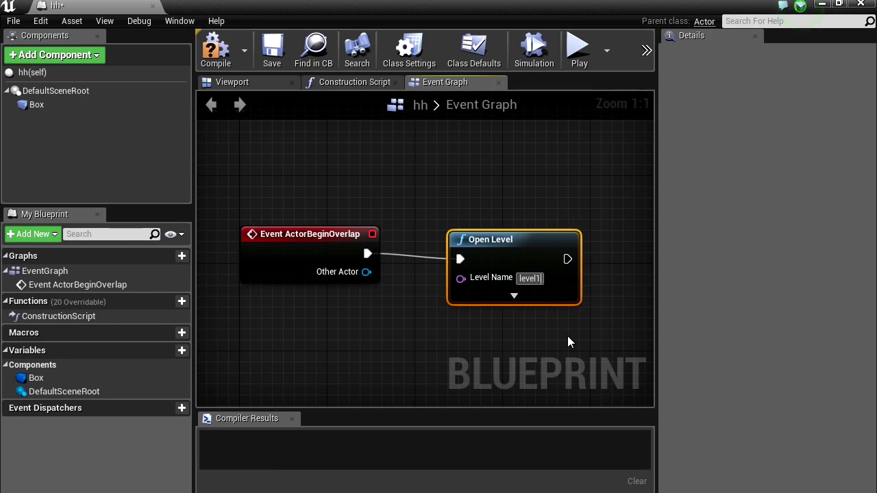
pyautogui.press('BackSpace')
pyautogui.write('2')
pyautogui.click(575, 361)
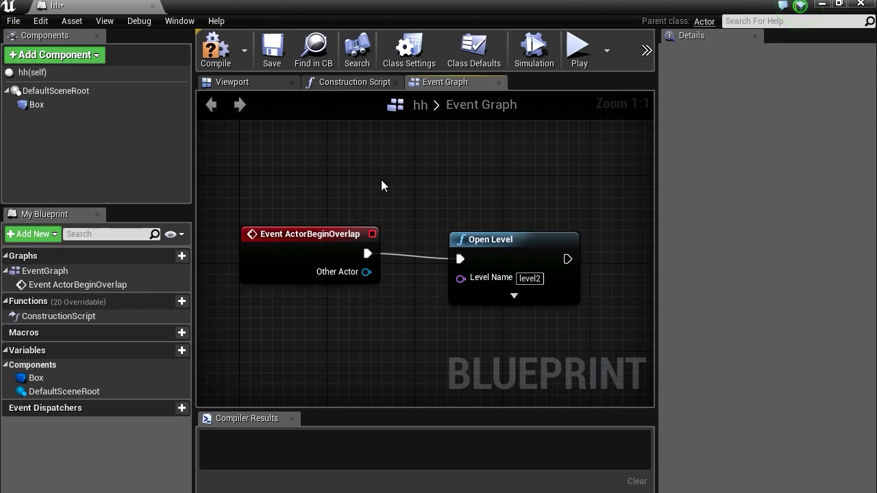
pyautogui.click(218, 51)
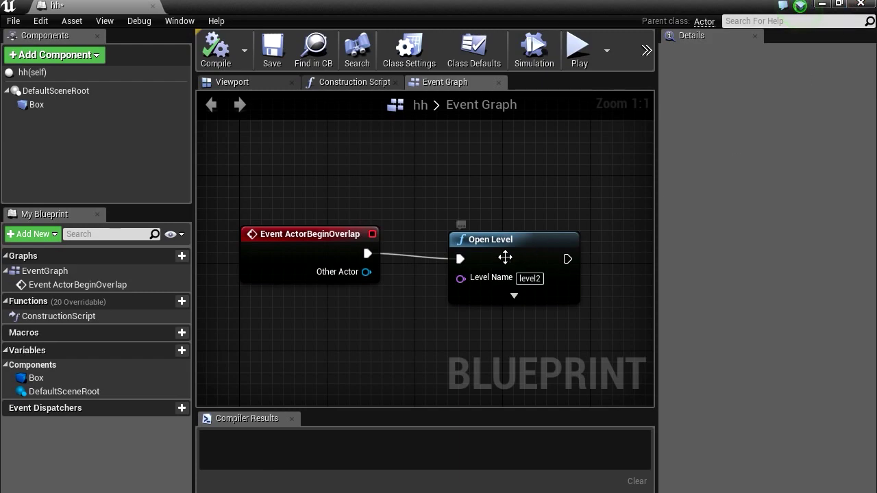
pyautogui.click(861, 4)
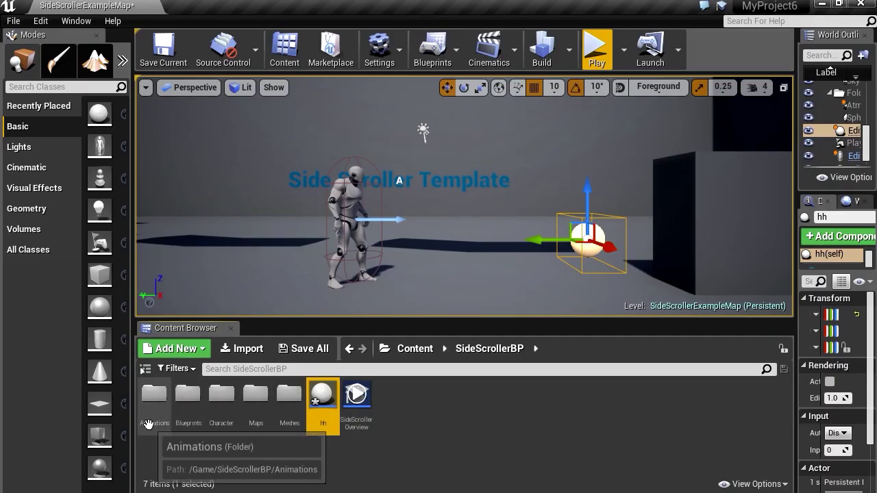
# In the Maps folder, rename SideScrollerExampleMap to level1
pyautogui.doubleClick(254, 399)
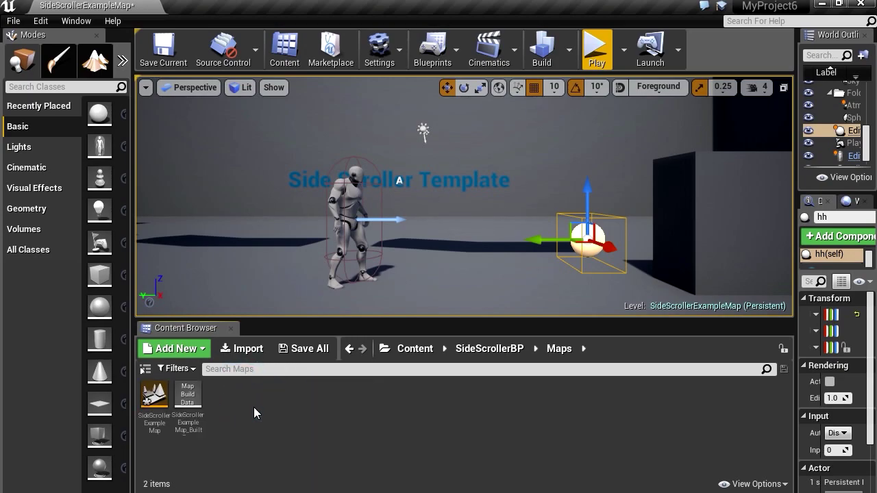
pyautogui.click(152, 397)
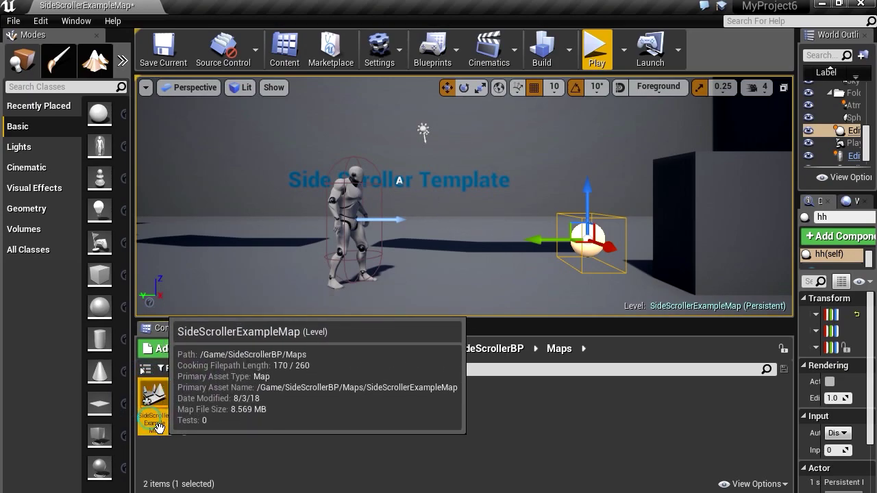
pyautogui.click(157, 424)
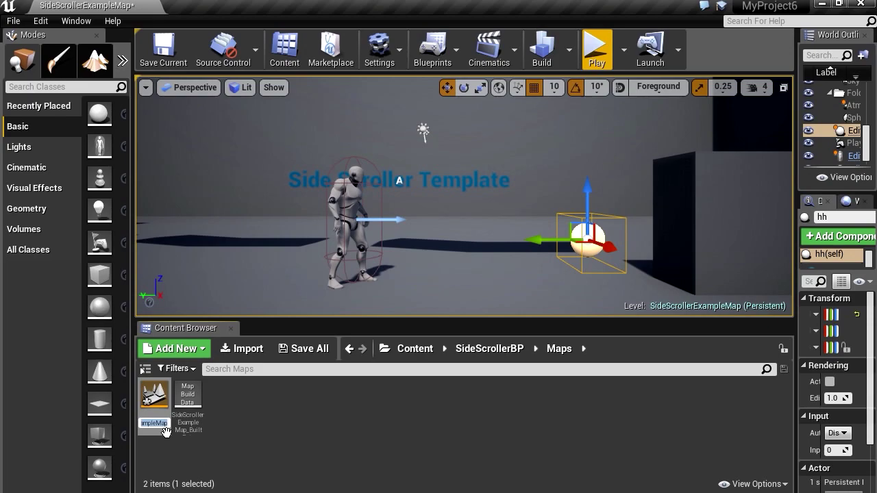
pyautogui.write('level1')
pyautogui.press('Return')
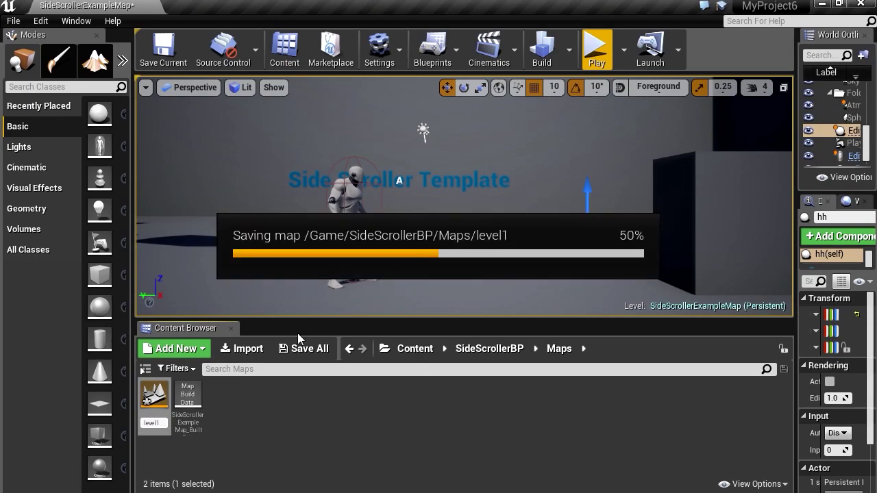
# Duplicate level1 as level2, open level2, and save the pending changes
pyautogui.rightClick(153, 396)
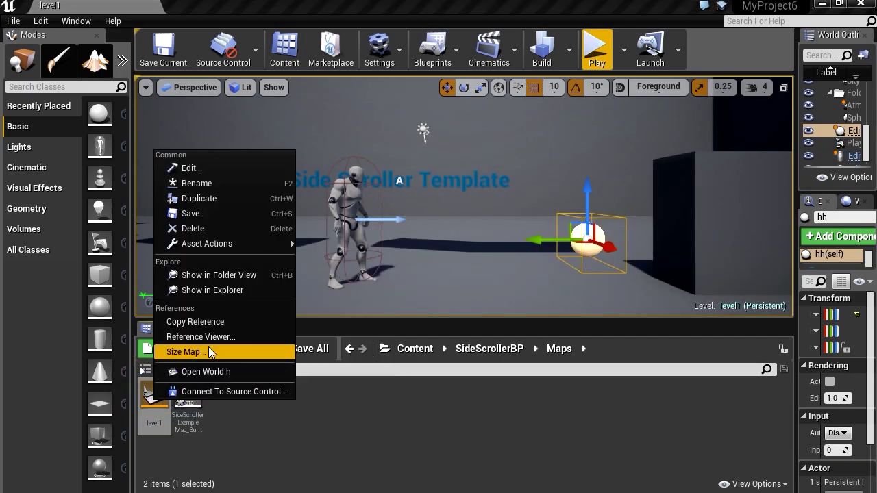
pyautogui.click(218, 200)
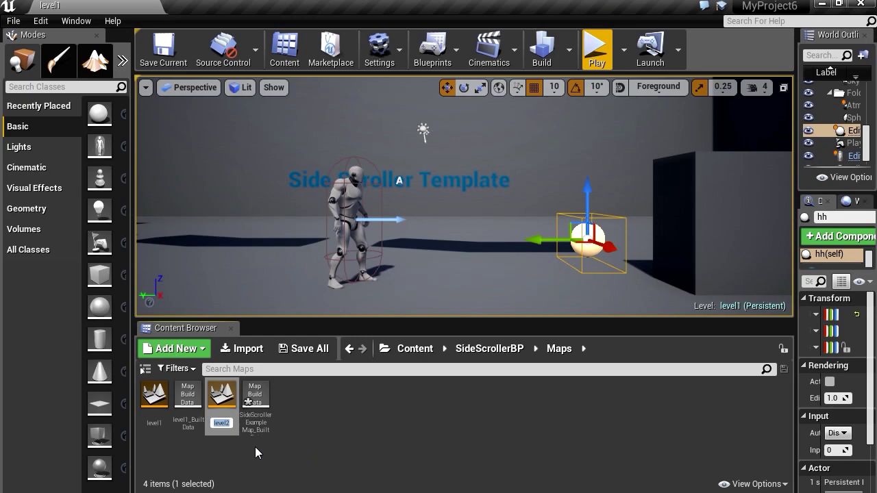
pyautogui.click(314, 426)
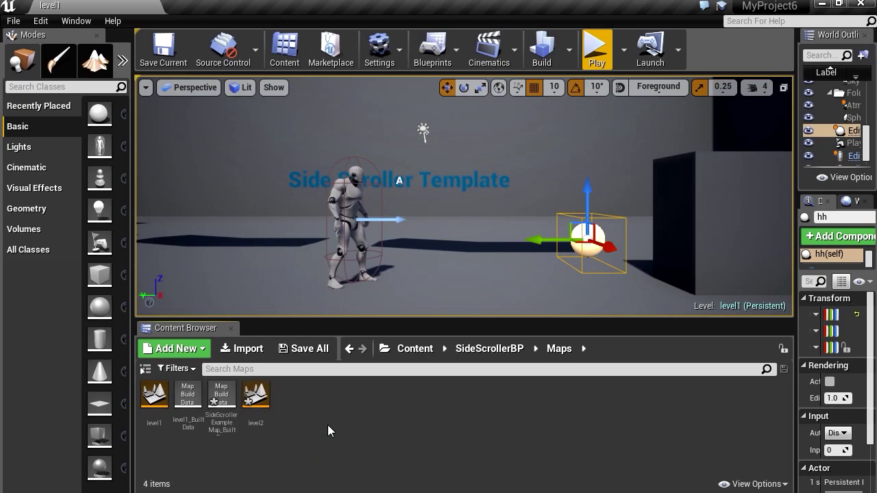
pyautogui.doubleClick(260, 400)
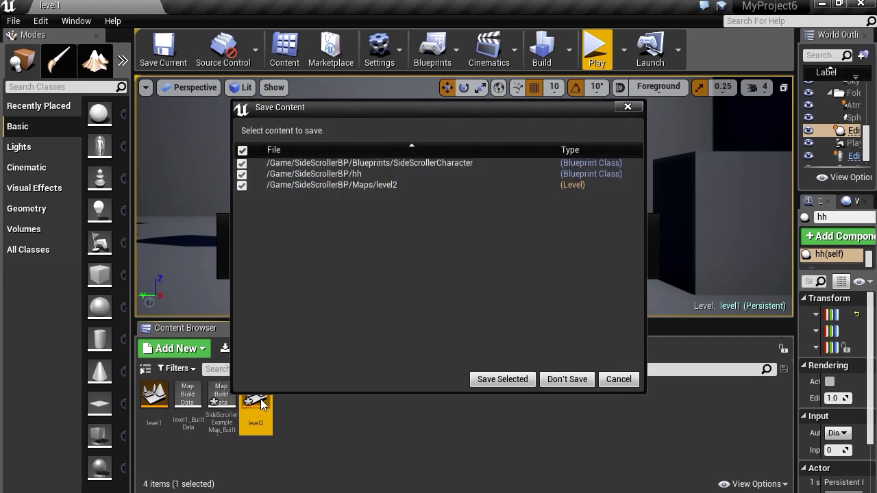
pyautogui.click(508, 381)
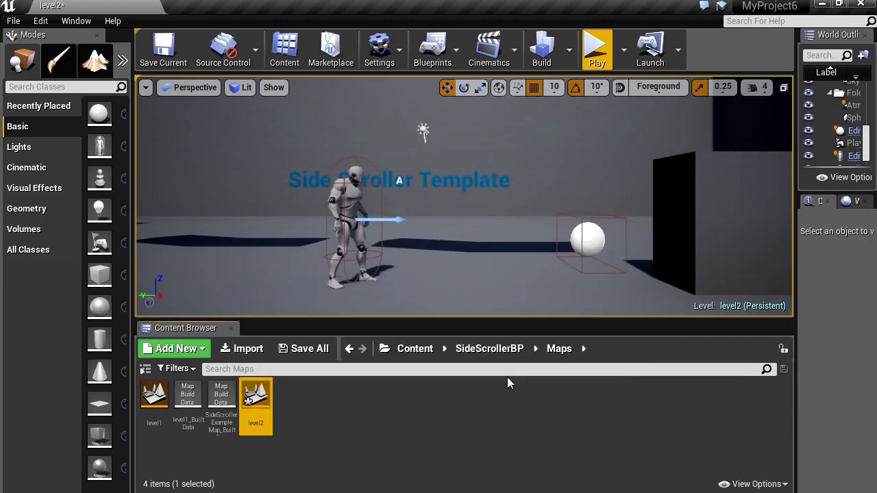
# Change the template label's text to 'You now in level 2'
pyautogui.click(454, 181)
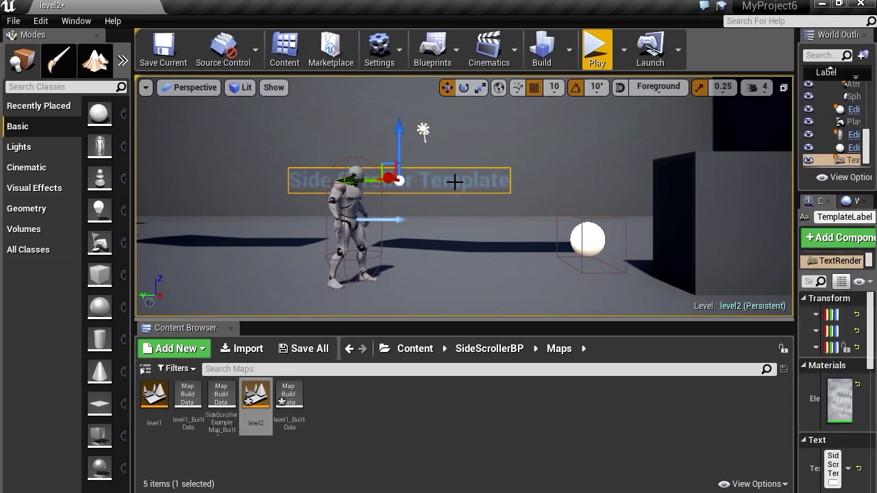
pyautogui.moveTo(786, 259); pyautogui.dragTo(615, 264)
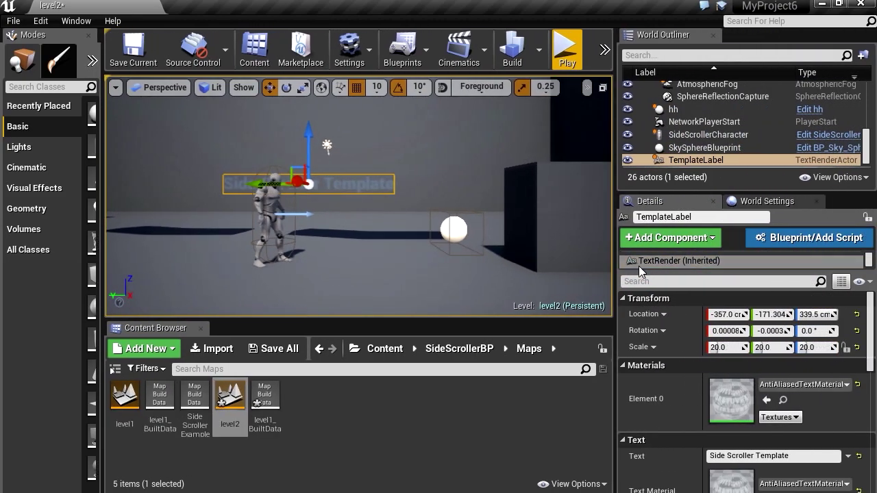
pyautogui.doubleClick(773, 391)
pyautogui.moveTo(735, 391); pyautogui.dragTo(668, 396)
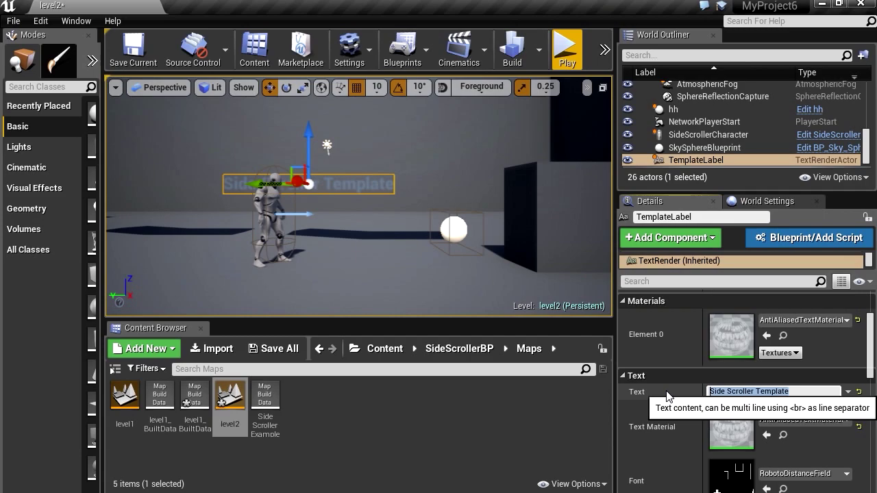
pyautogui.write('You')
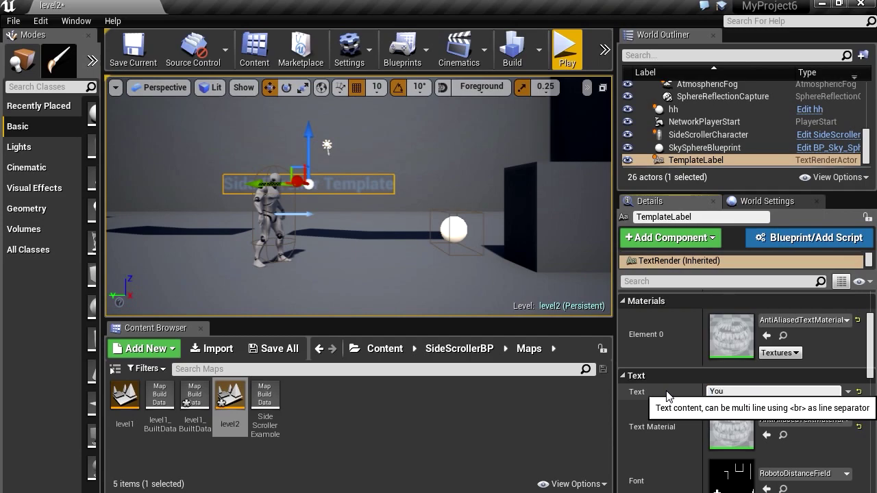
pyautogui.write(' now in level 2')
# Raise Ledge1, move the hh trigger right and up, and save level2
pyautogui.click(548, 221)
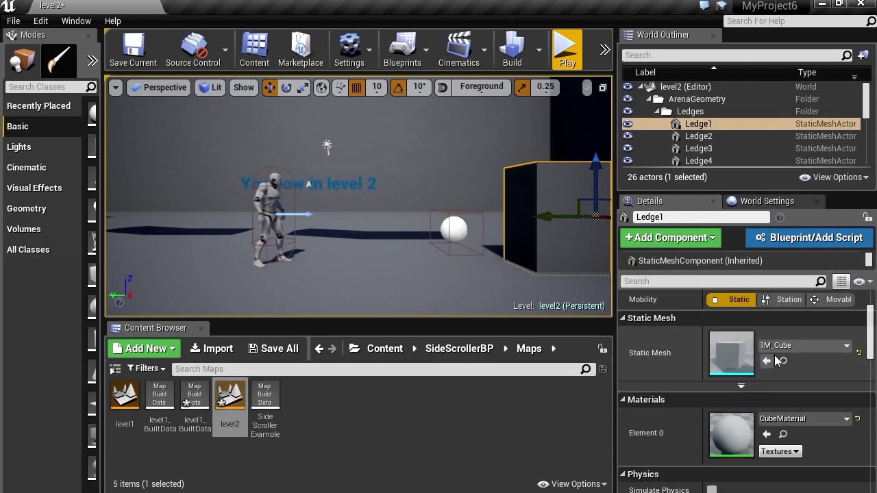
pyautogui.scroll(-5, 470, 225)
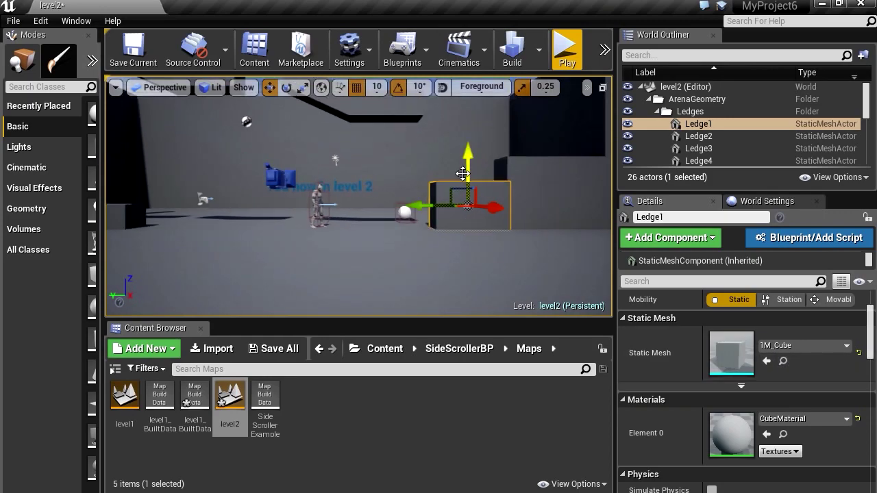
pyautogui.moveTo(467, 161); pyautogui.dragTo(464, 82)
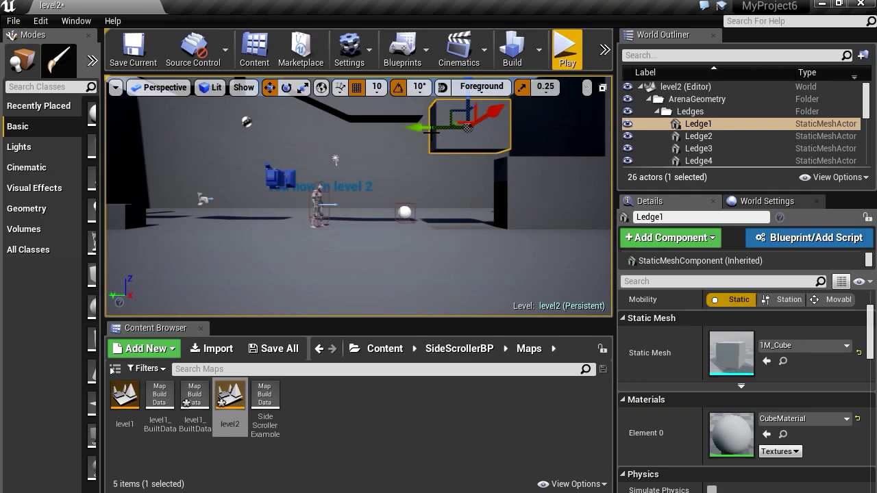
pyautogui.click(401, 210)
pyautogui.moveTo(402, 211); pyautogui.dragTo(510, 208)
pyautogui.moveTo(561, 159); pyautogui.dragTo(560, 89)
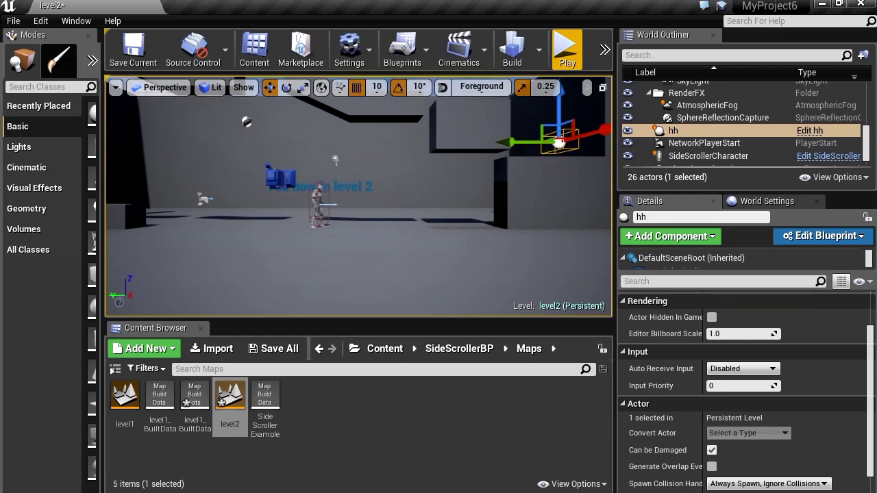
pyautogui.click(434, 132)
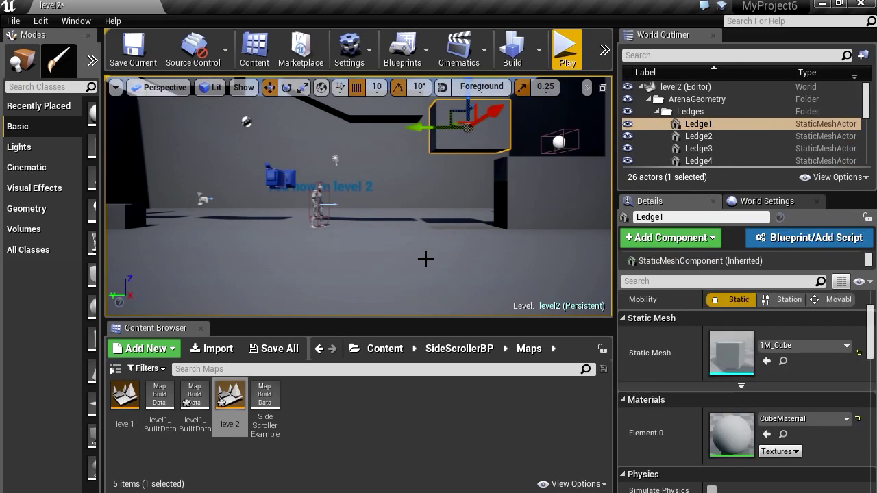
pyautogui.scroll(3, 423, 243)
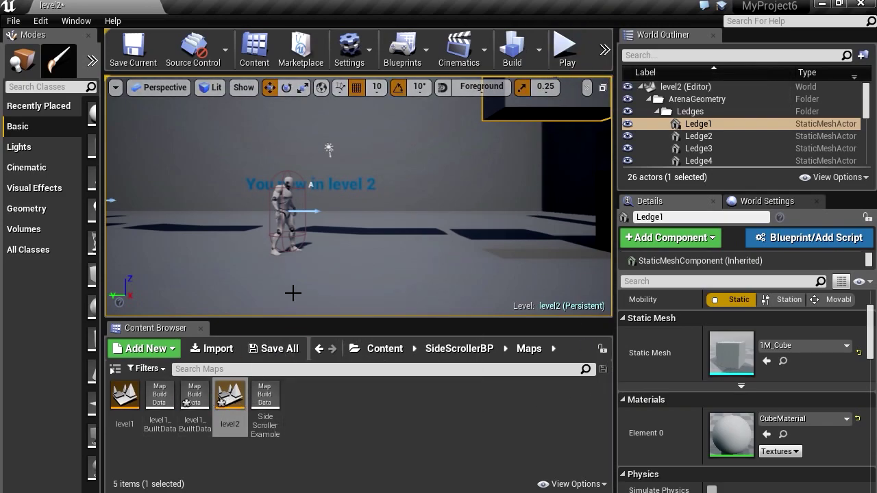
pyautogui.hotkey('ctrl', 's')
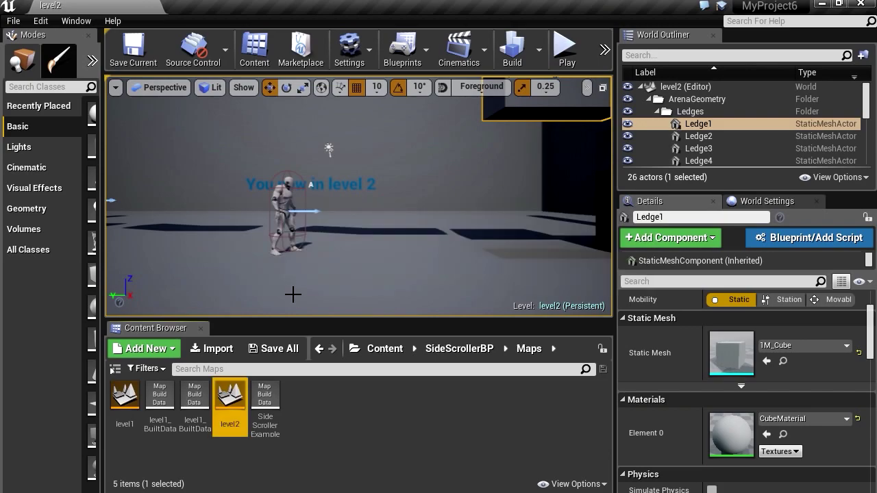
# Play level1 and run the character into the hh trigger to load level2
pyautogui.doubleClick(130, 409)
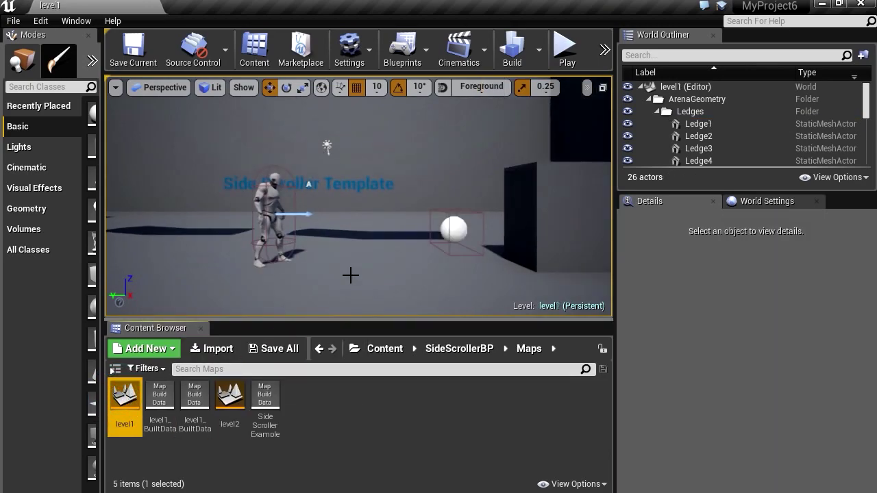
pyautogui.click(566, 48)
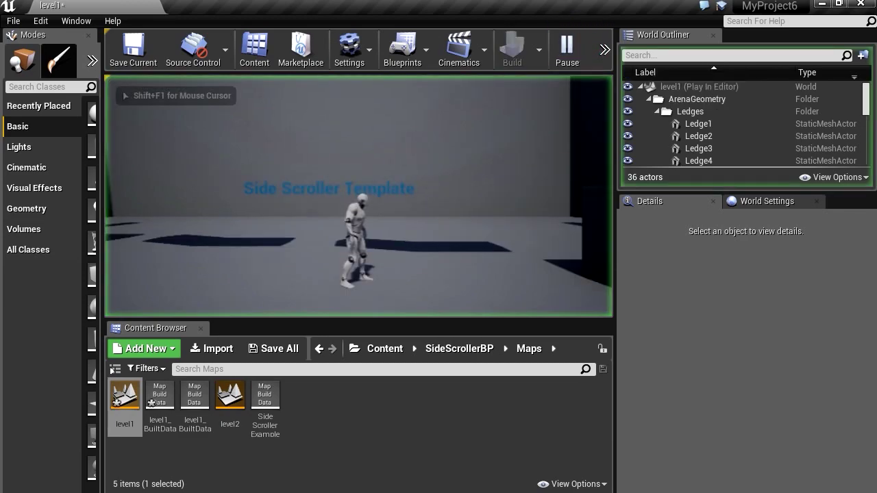
pyautogui.press('d')
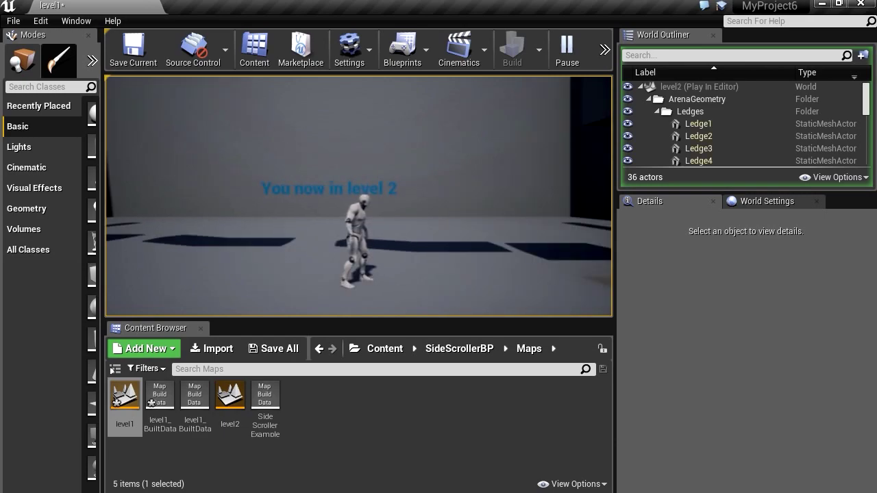
pyautogui.press('d')
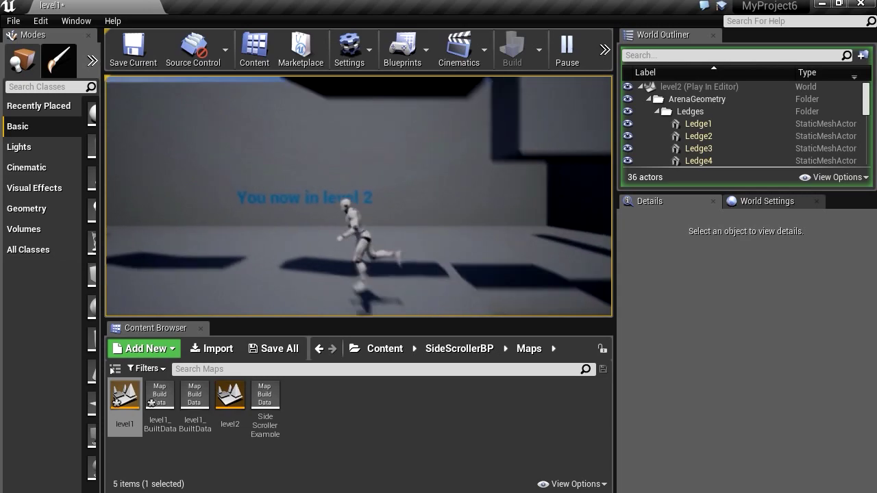
pyautogui.press('space')
pyautogui.press('a')
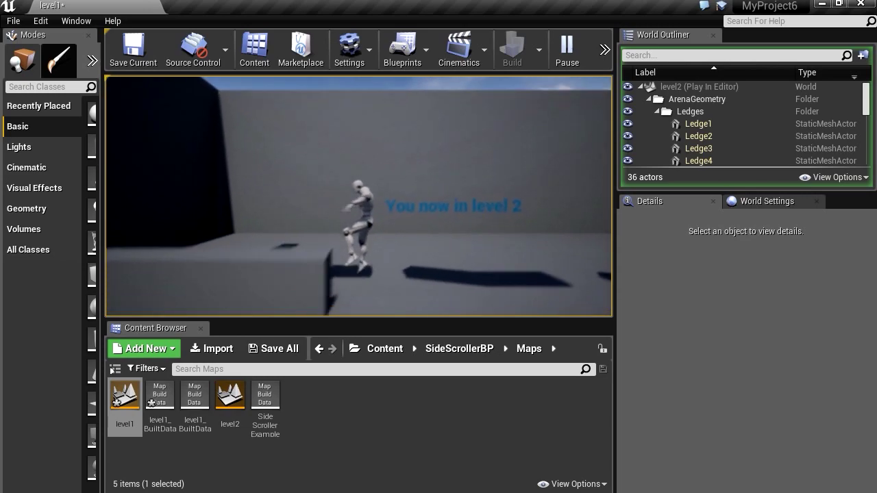
pyautogui.press('d')
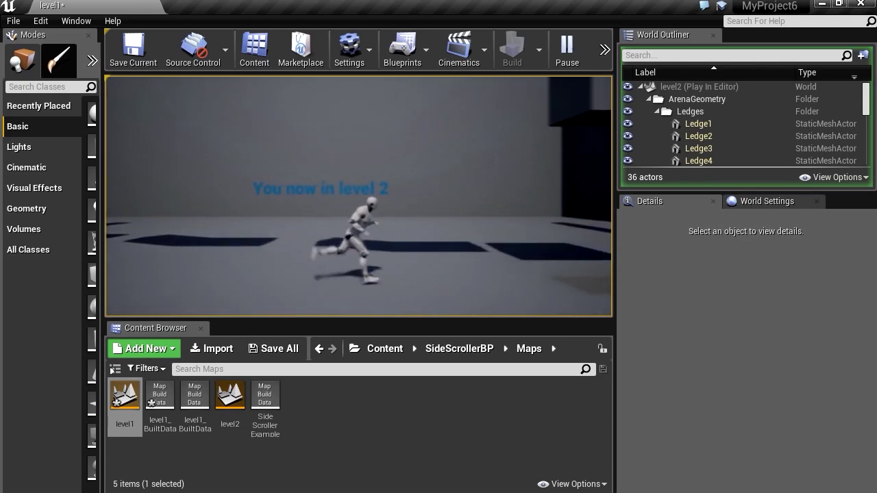
pyautogui.press('d')
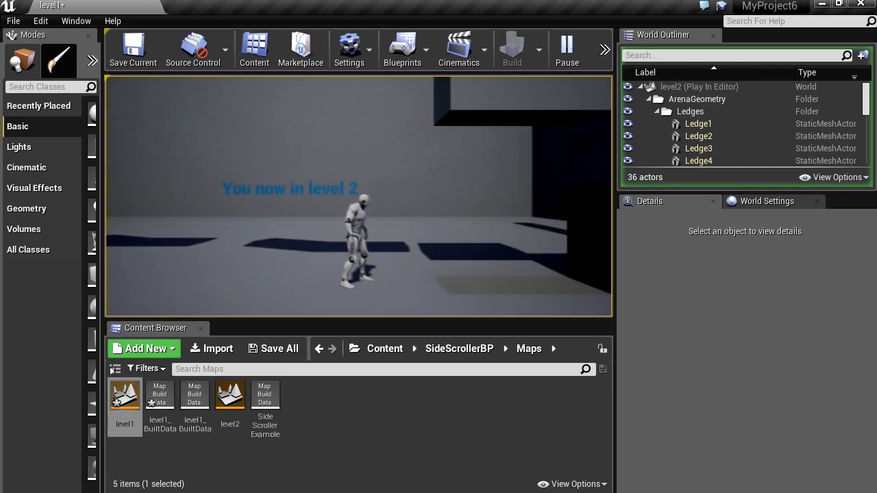
pyautogui.press('a')
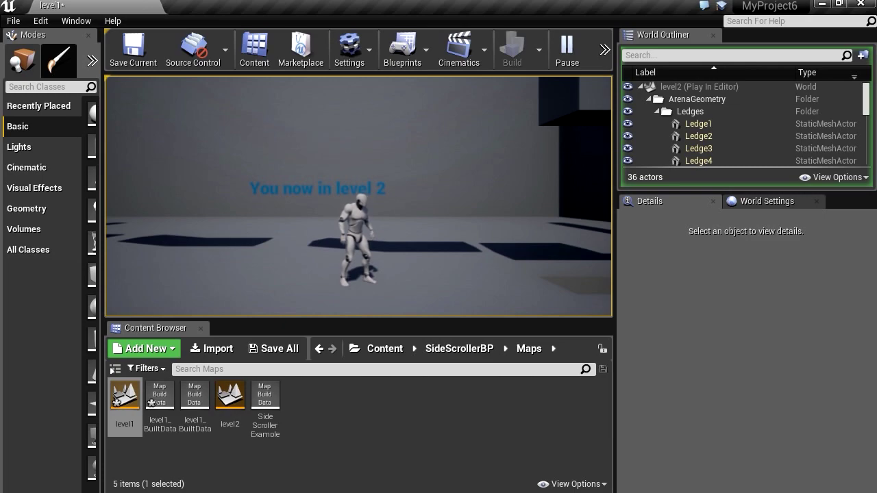